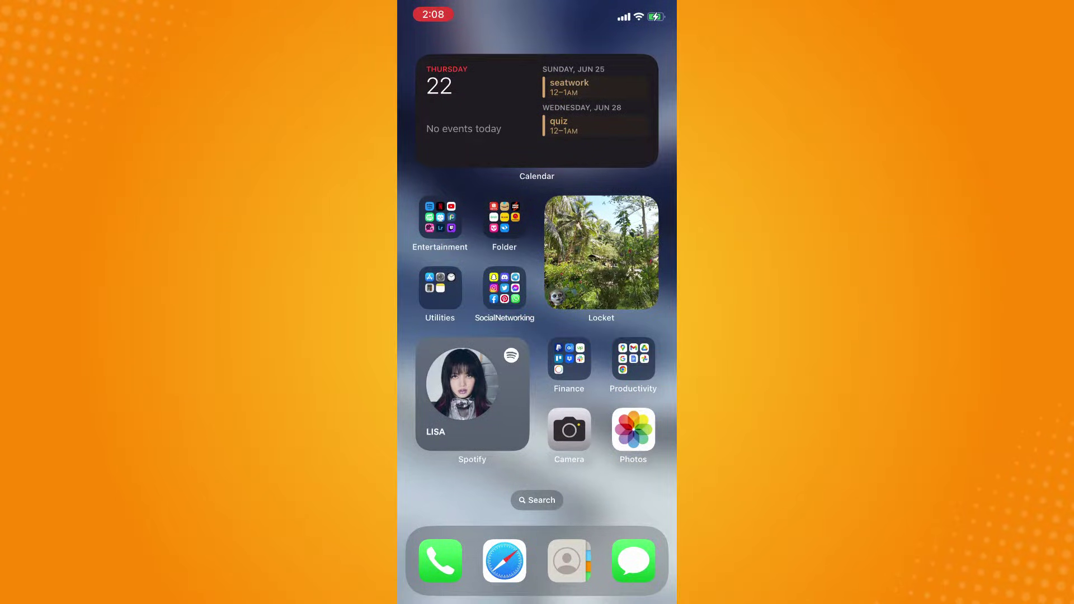
Open Messenger from the Social Networking folder on the home screen.
left_click(504, 288)
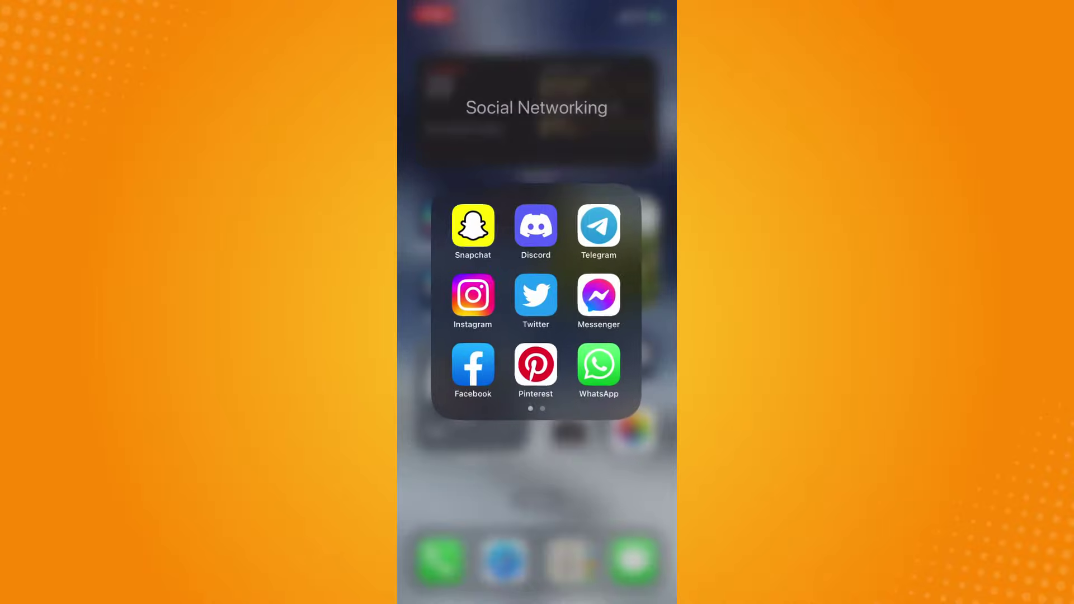
Launch Messenger and open the group conversation from the Chats list.
left_click(599, 295)
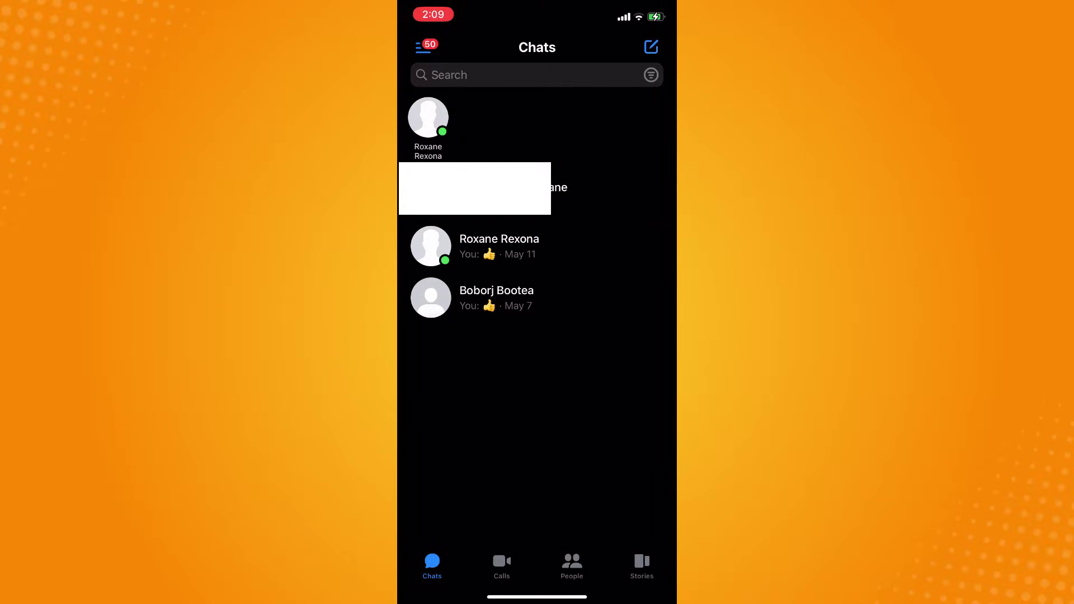
left_click(604, 188)
Go through the group's info page to display its three chat members.
left_click(579, 46)
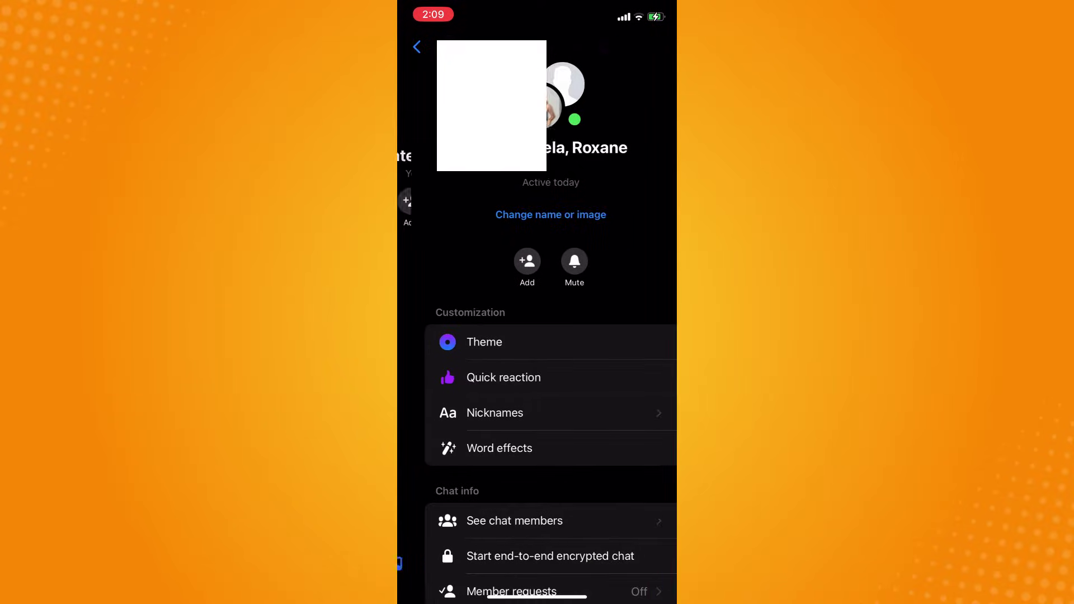
scroll(538, 336, "down", 4)
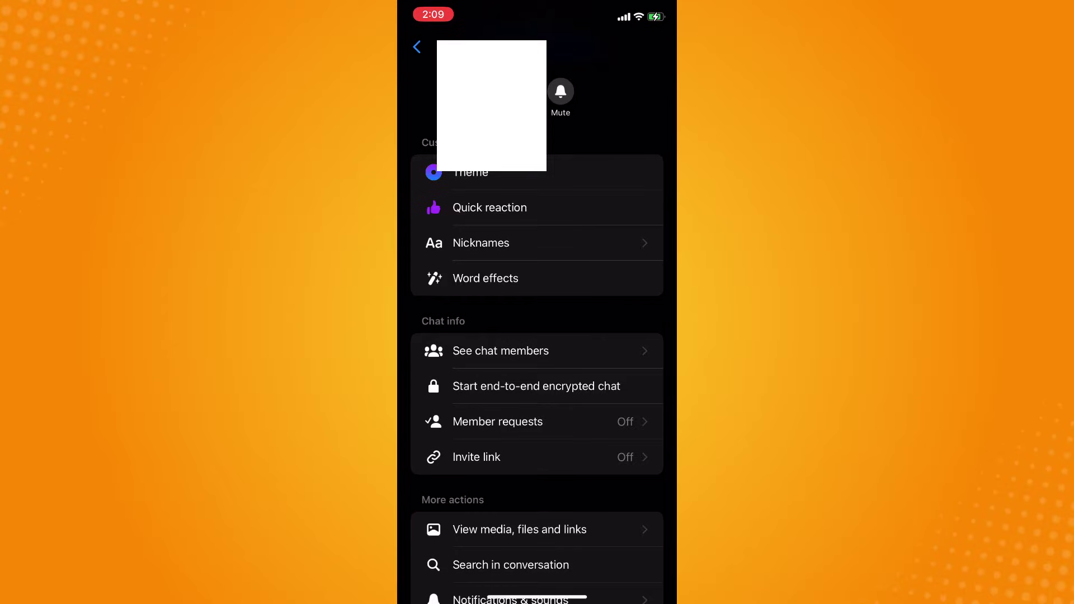
left_click(416, 48)
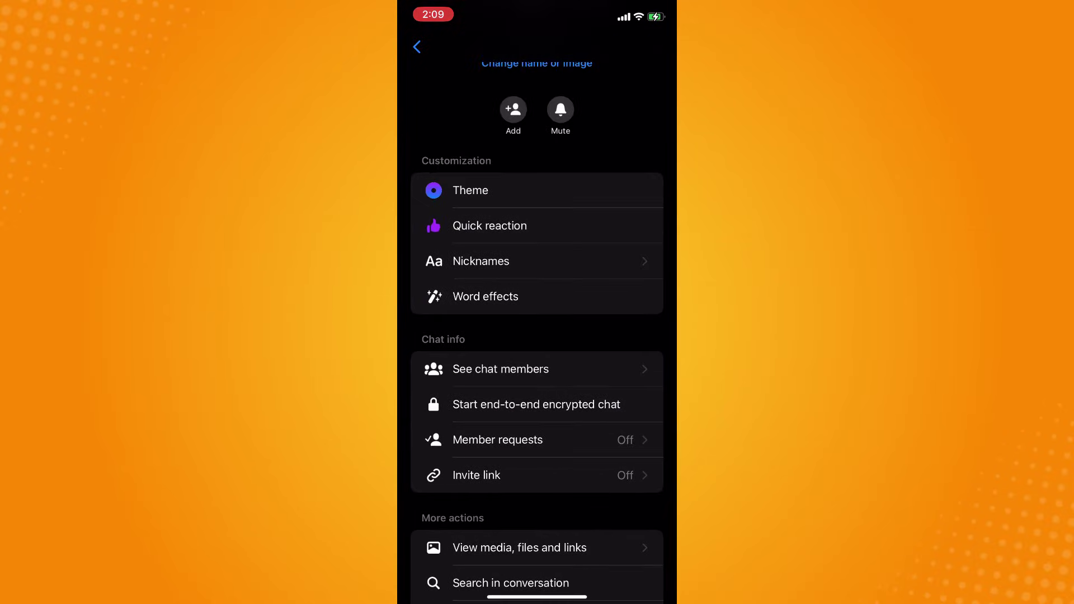
left_click(500, 369)
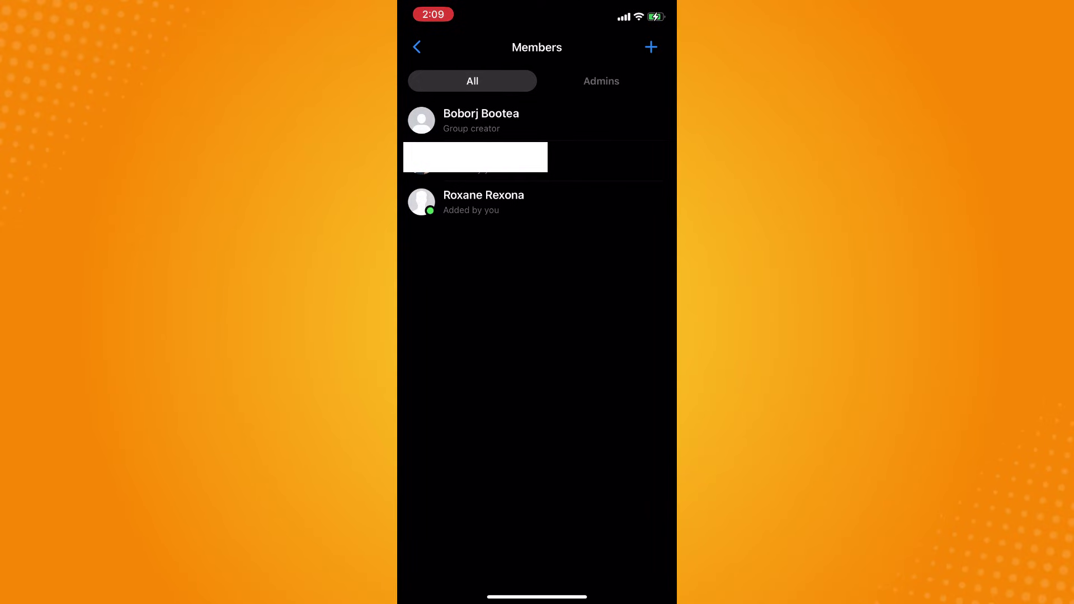
Remove the other members from the group, then leave the group and confirm Leave.
left_click(605, 161)
left_click(538, 562)
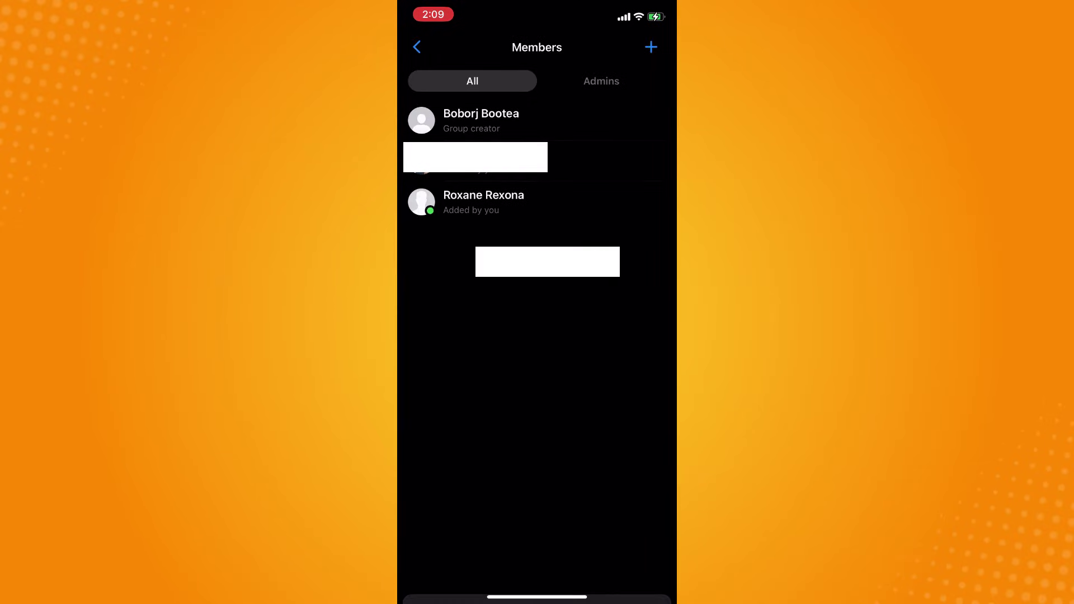
left_click(605, 161)
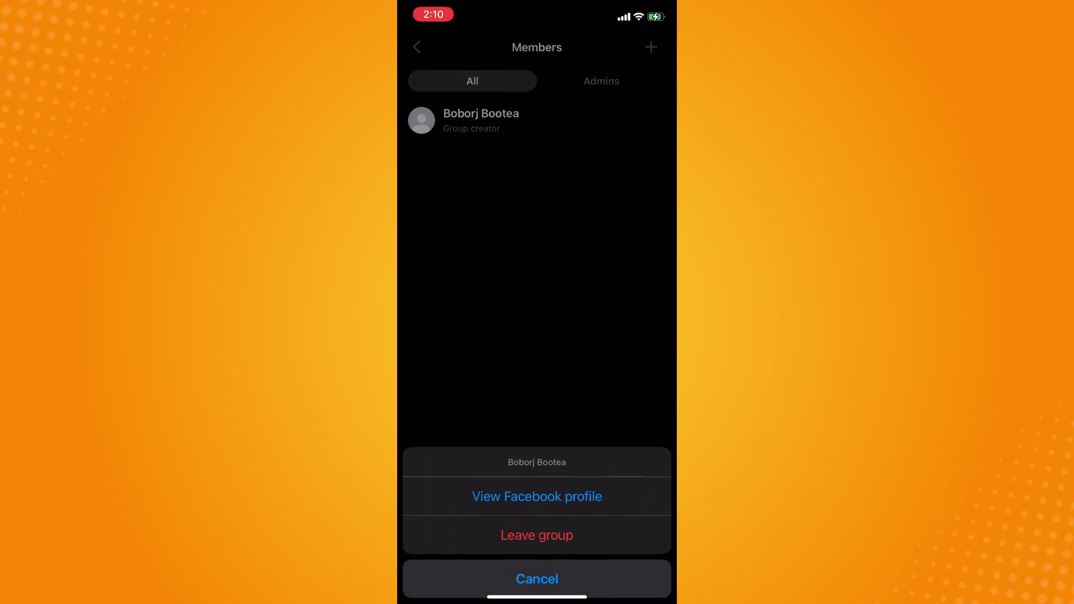
left_click(537, 518)
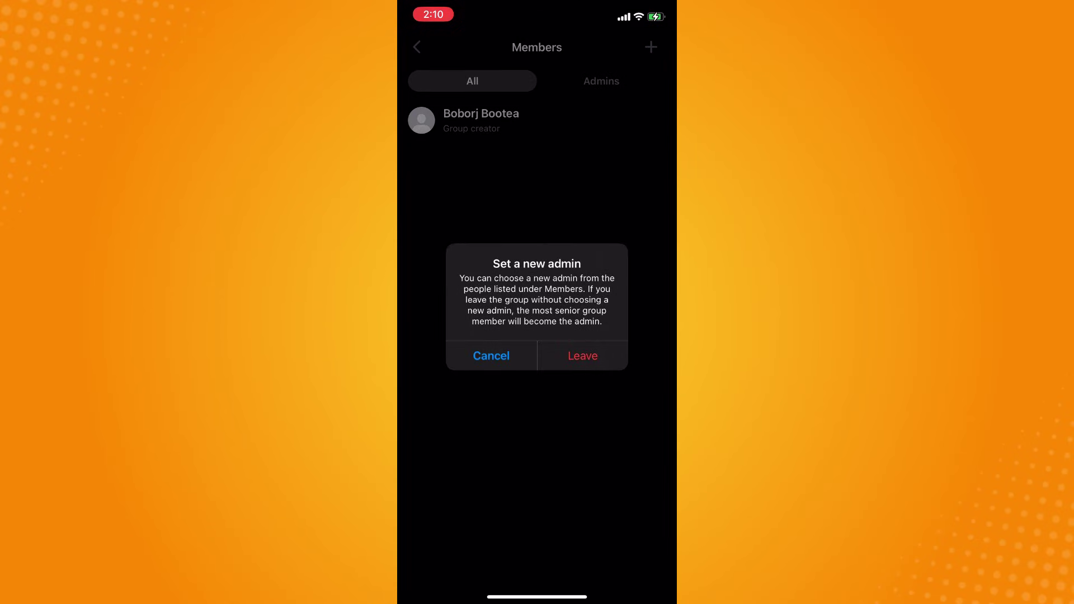
left_click(583, 356)
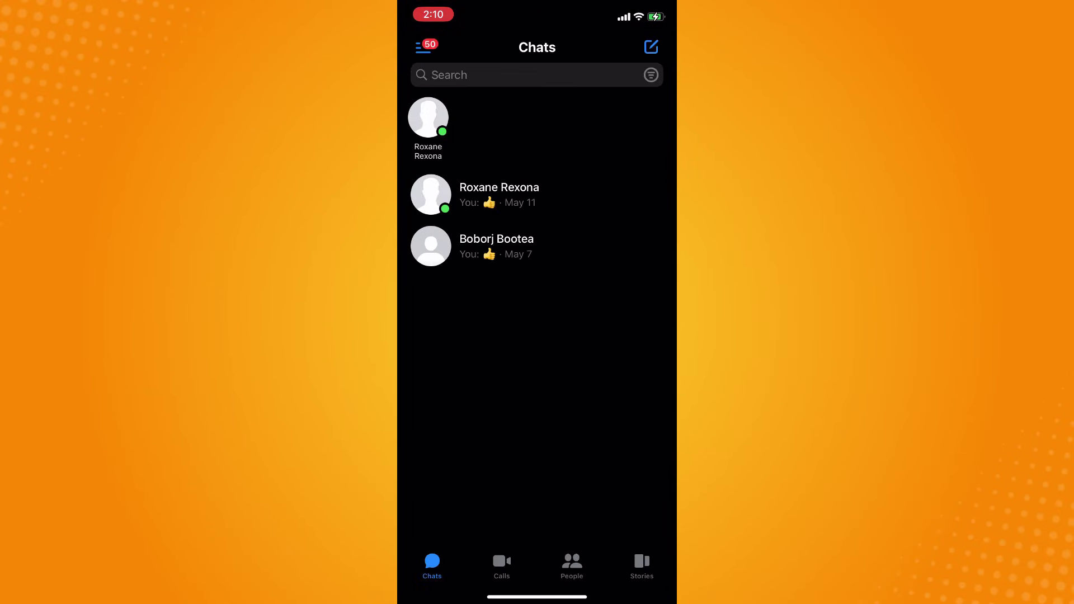